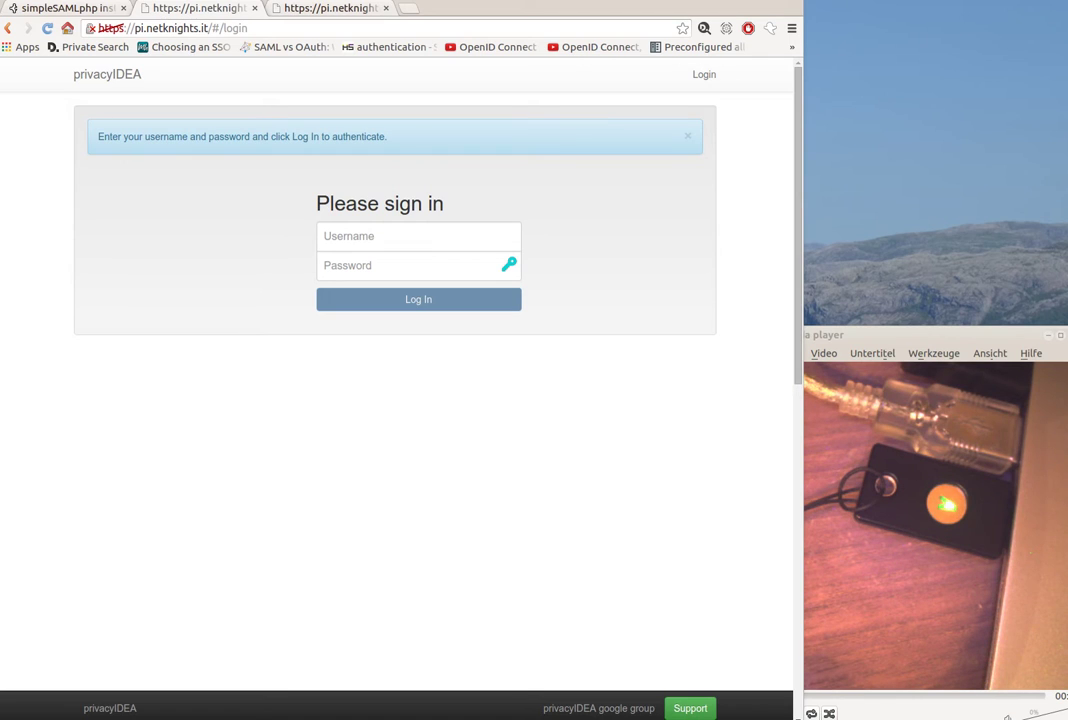
- Switch from the privacyIDEA sign-in page to the simpleSAMLphp installation page tab
left_click(121, 27)
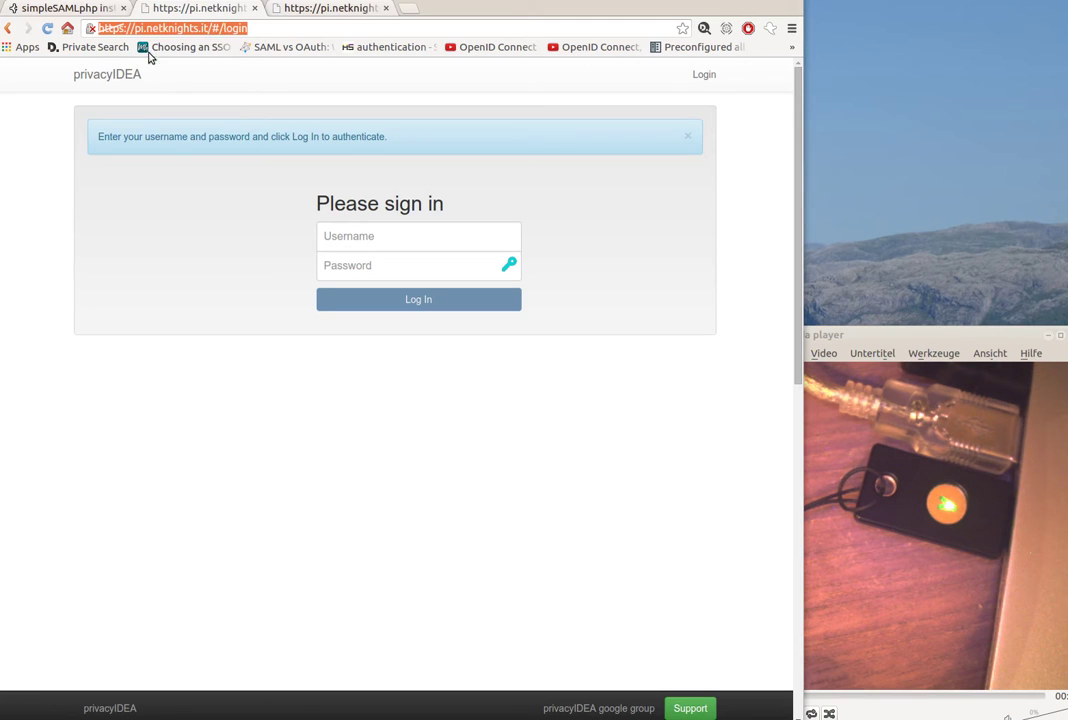
left_click(67, 8)
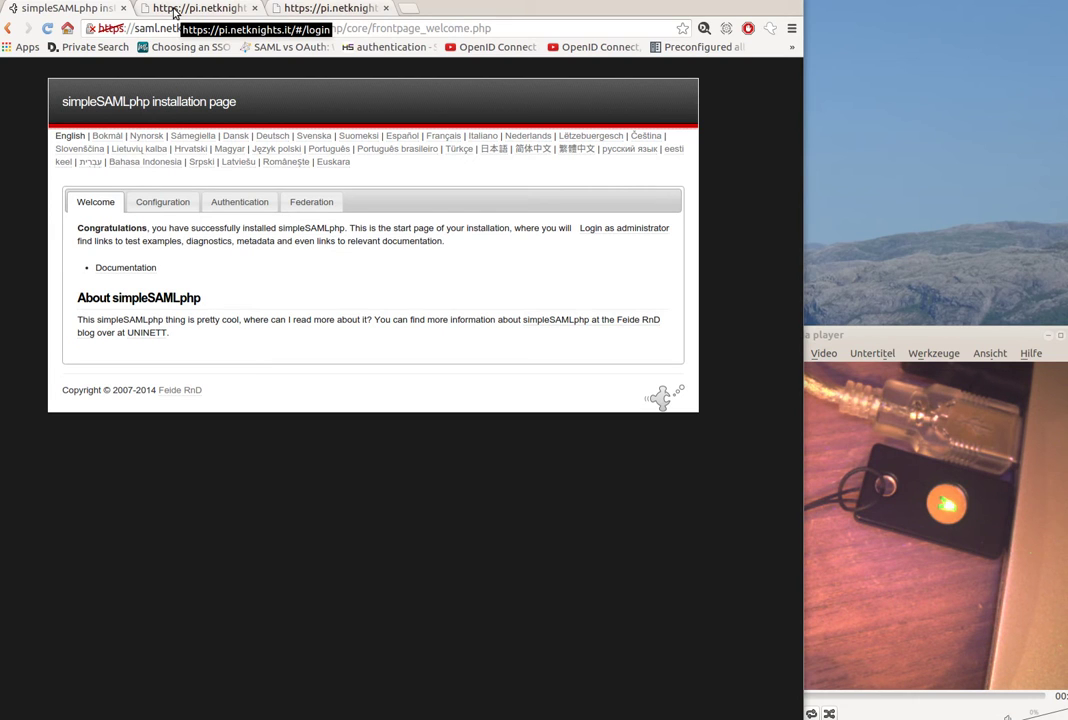
- Log in to privacyIDEA with the administrator username and password, reaching the empty token list
left_click(173, 12)
left_click(336, 236)
type("super")
key("Tab")
type("test")
key("Return")
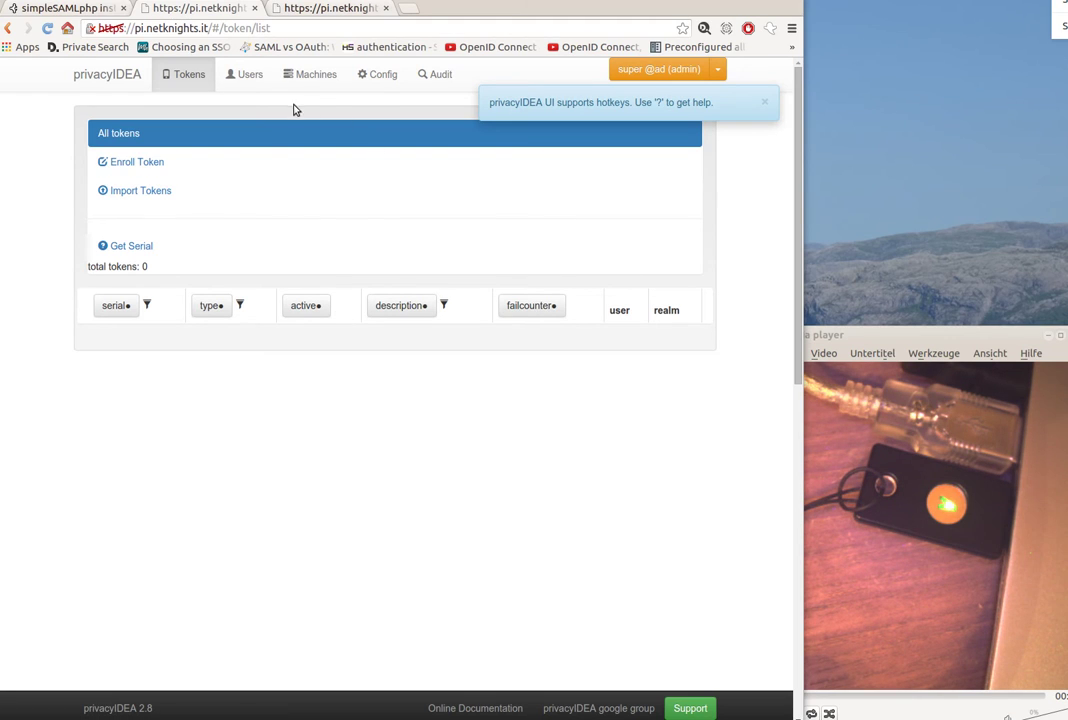
- Open the auth policy under Config > Policies and confirm u2f_facets is saml.netknights.it
left_click(378, 80)
left_click(207, 140)
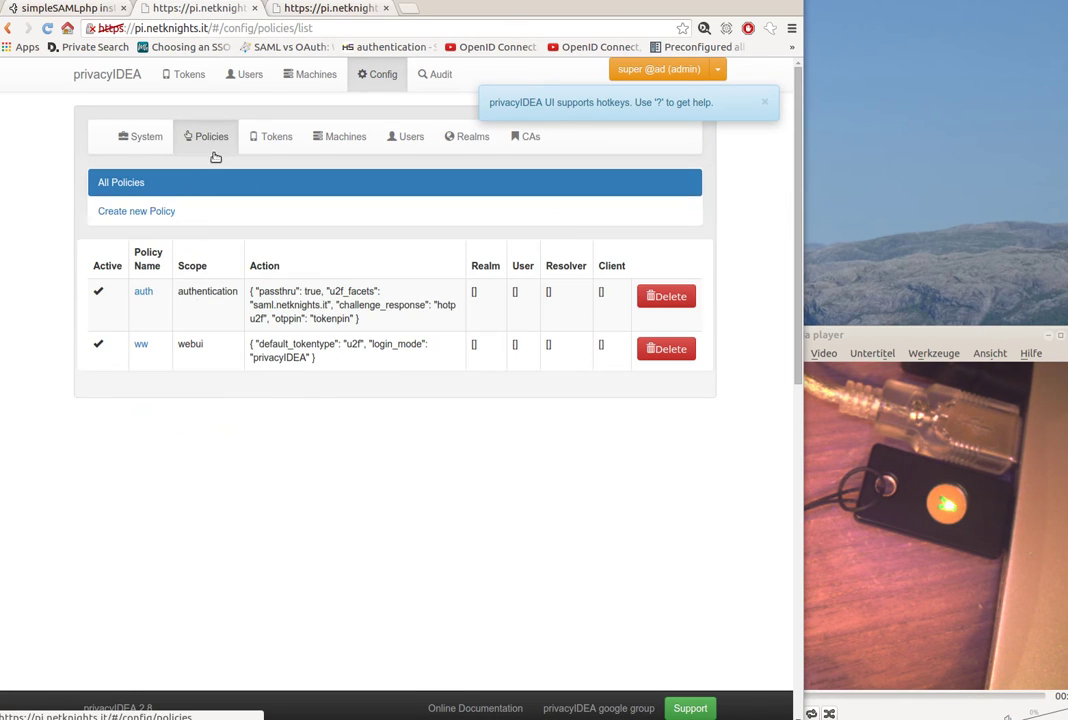
left_click(143, 291)
scroll(415, 405, "down", 3)
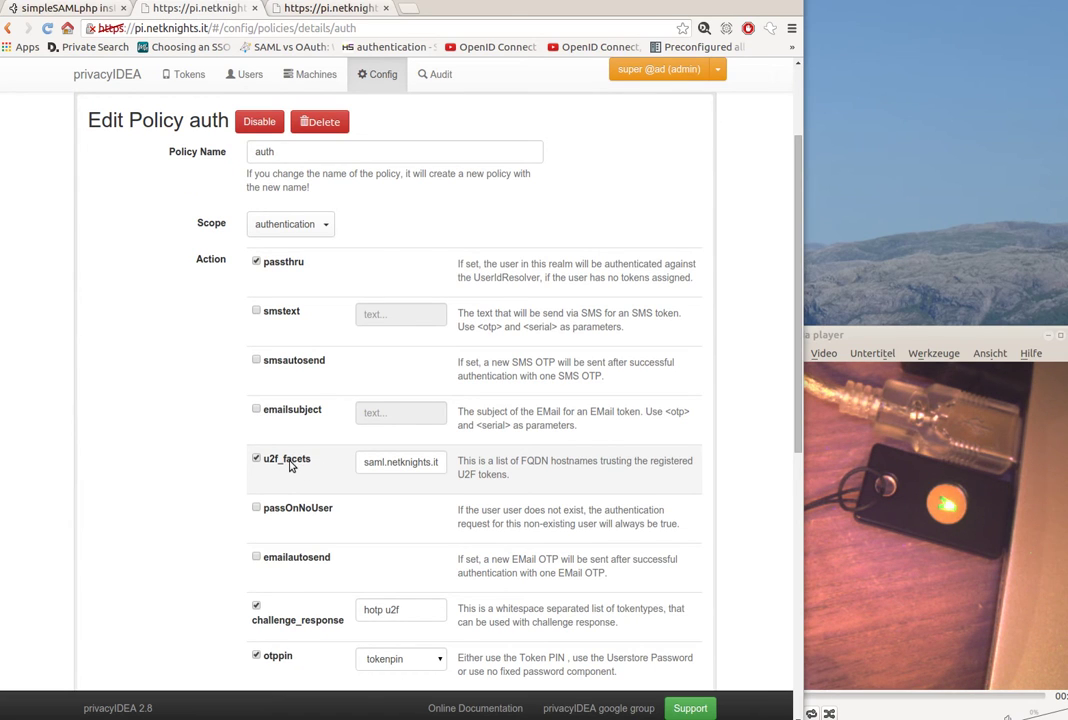
left_click(399, 462)
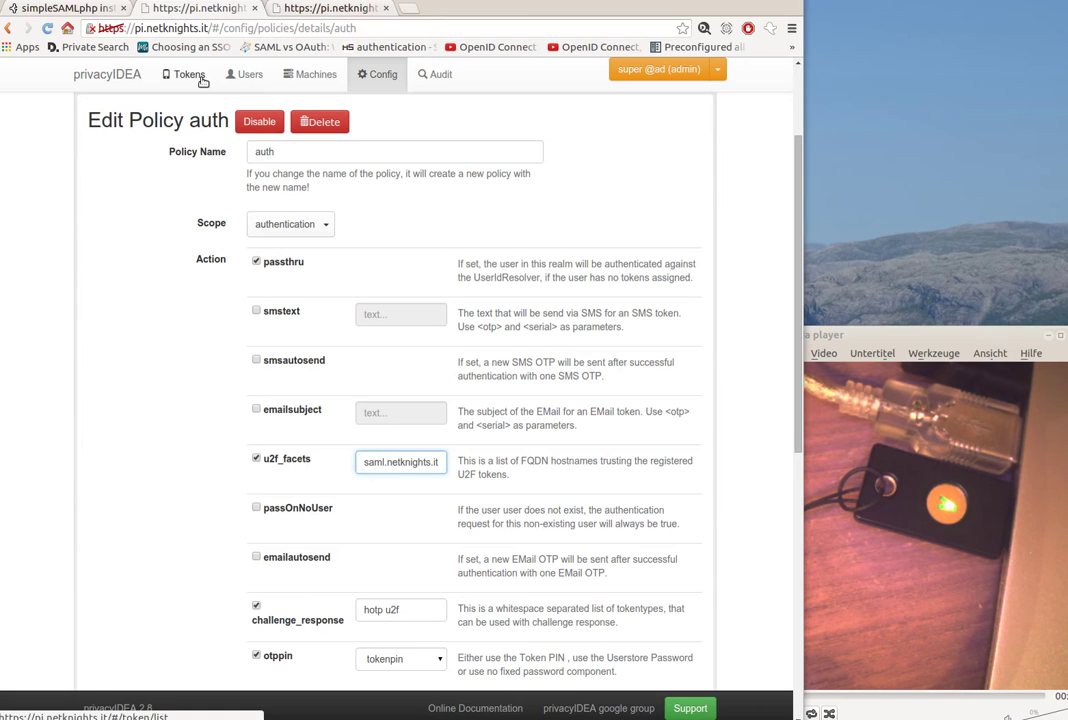
scroll(286, 191, "up", 3)
left_click(278, 136)
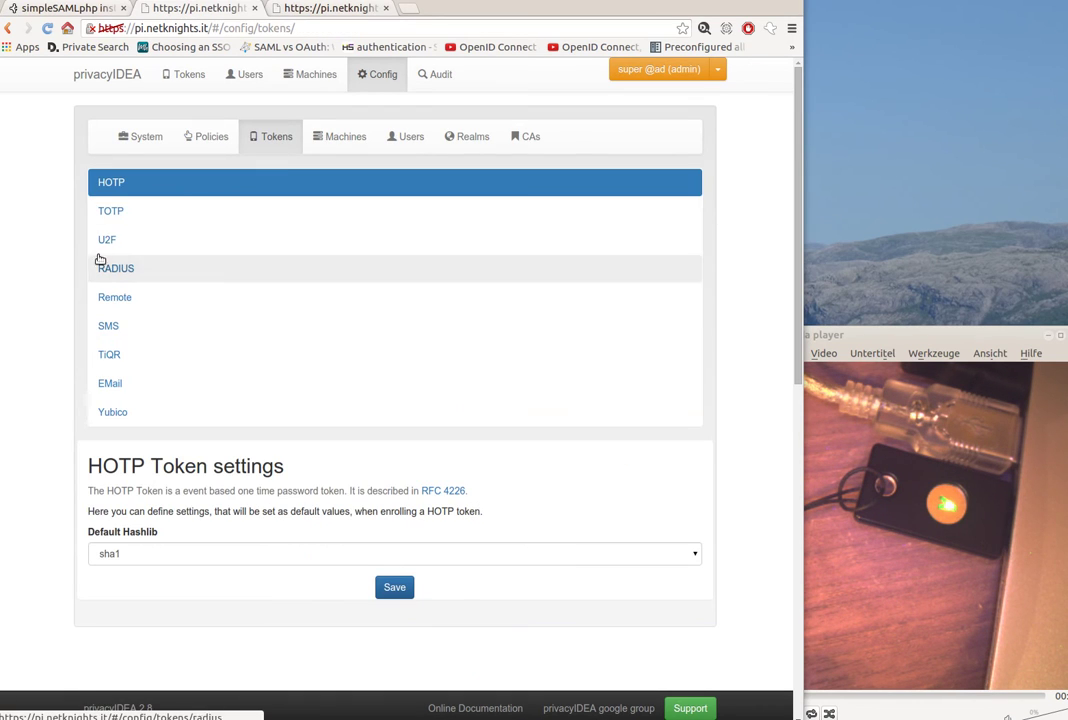
left_click(130, 242)
left_click(250, 599)
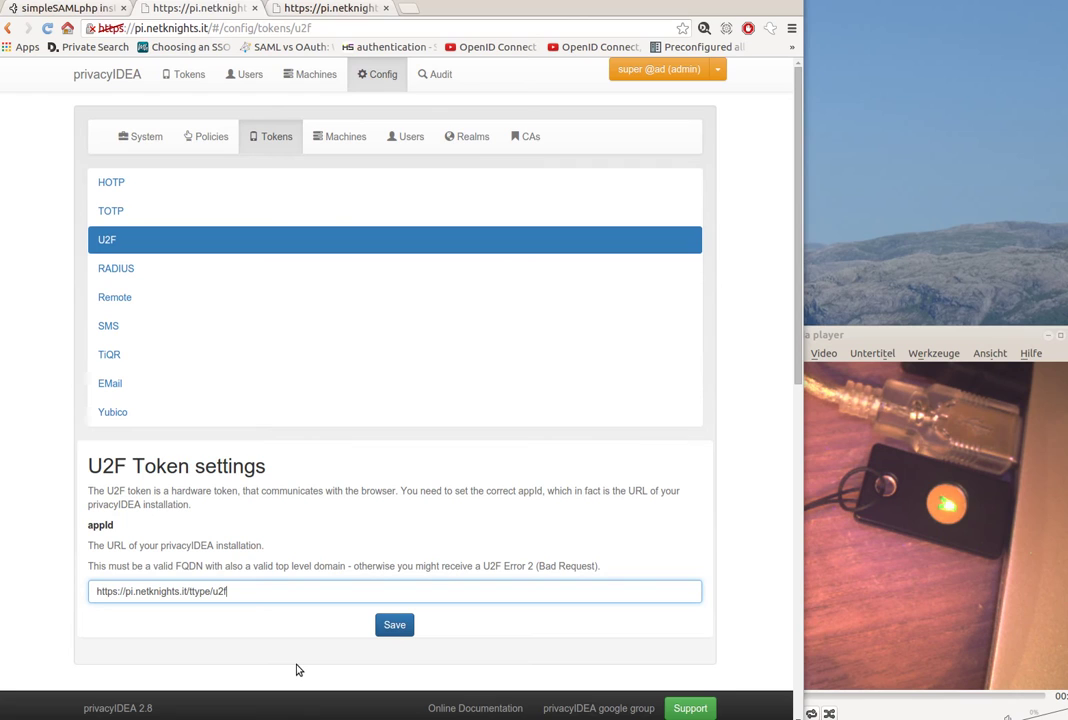
key("ctrl+a")
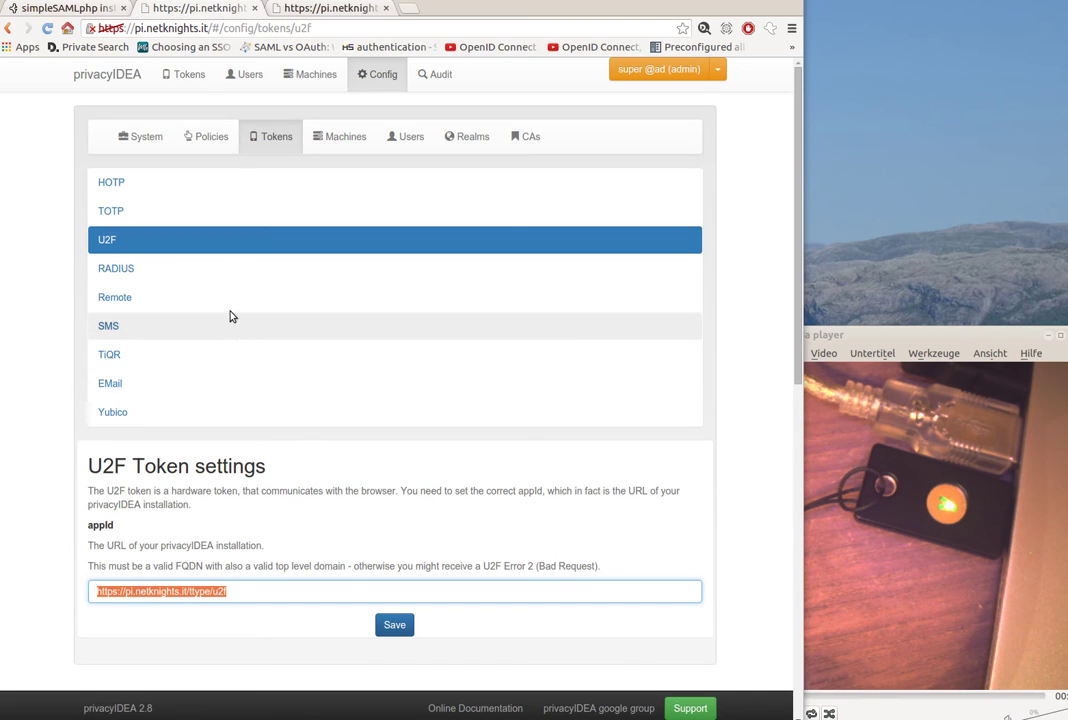
- Open user corny's details from the Users list
left_click(250, 74)
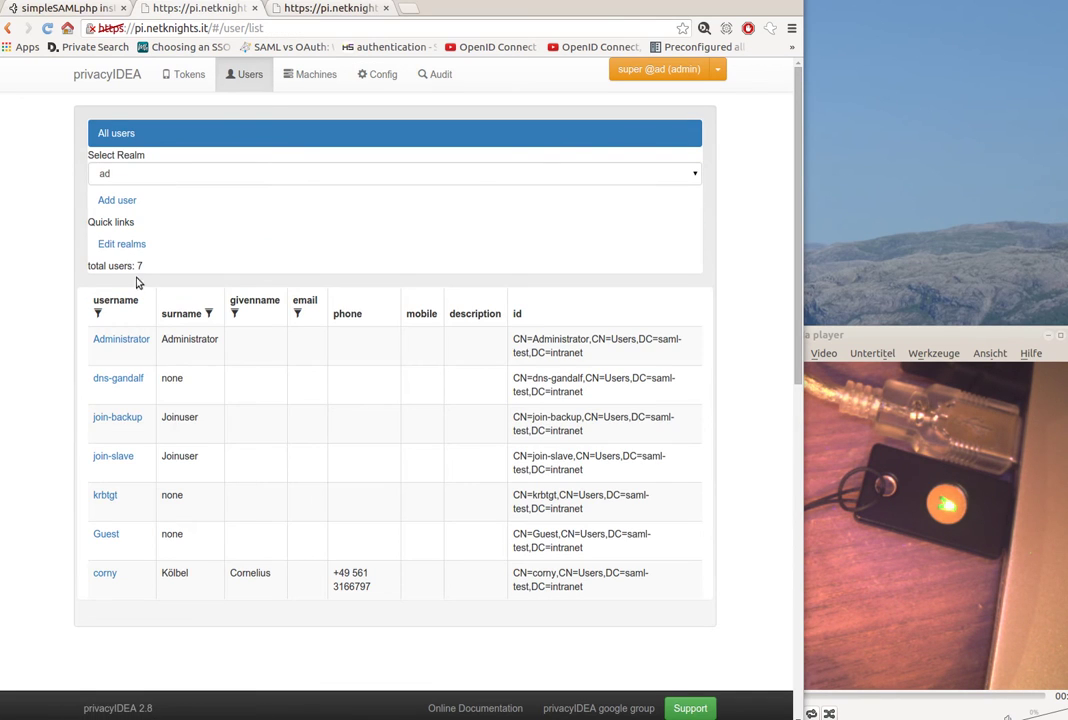
left_click(181, 74)
left_click(250, 74)
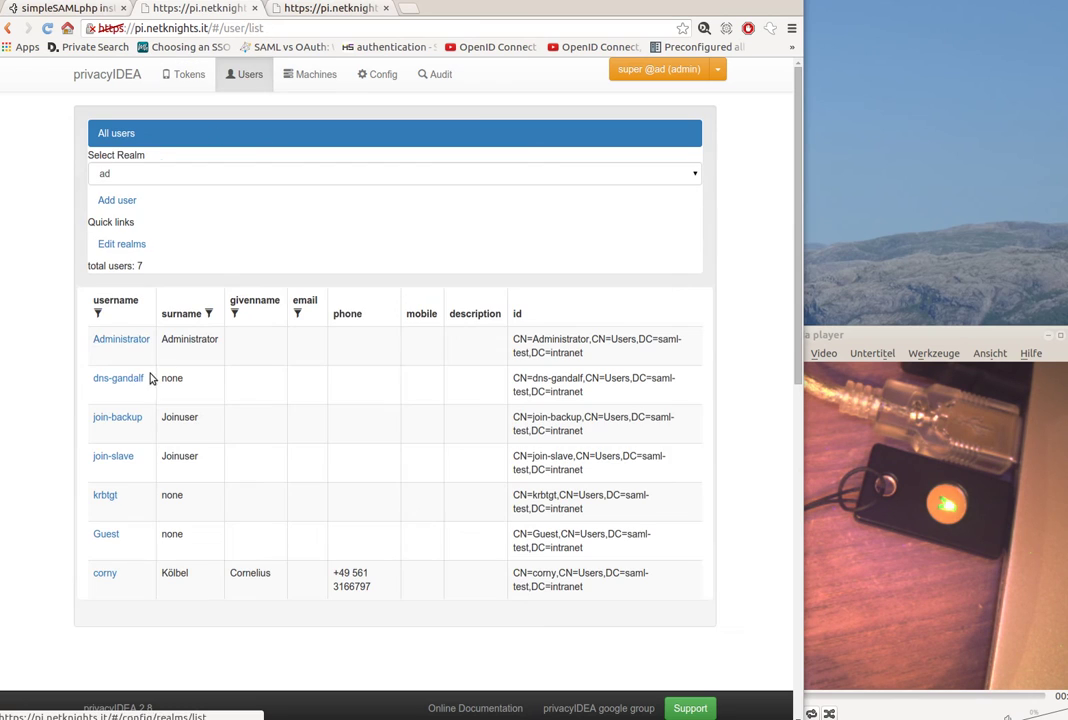
left_click(103, 575)
scroll(203, 591, "down", 1)
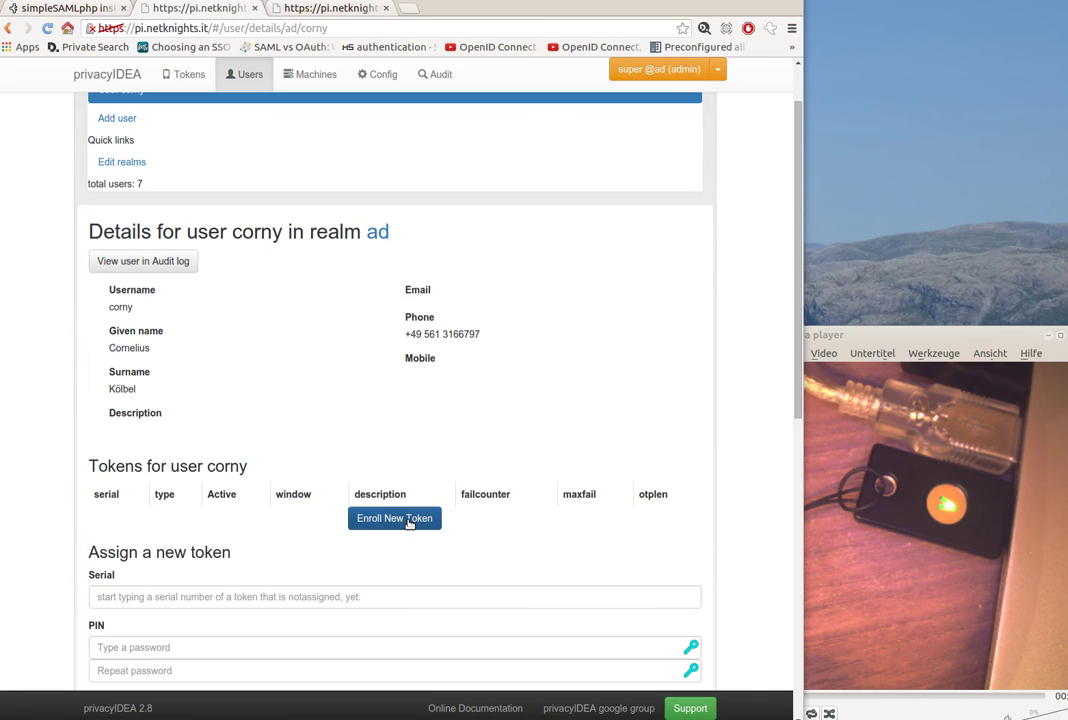
- Start a U2F token enrollment for corny, entering and confirming the token PIN
left_click(408, 519)
left_click(234, 268)
left_click(197, 221)
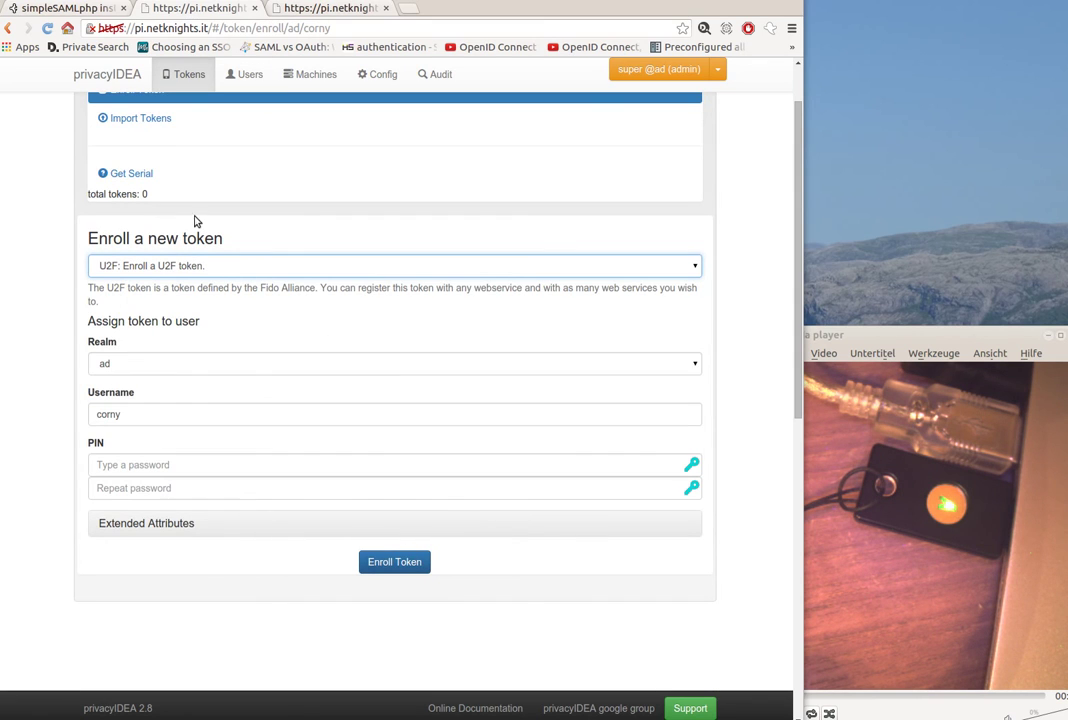
left_click(160, 464)
type("123")
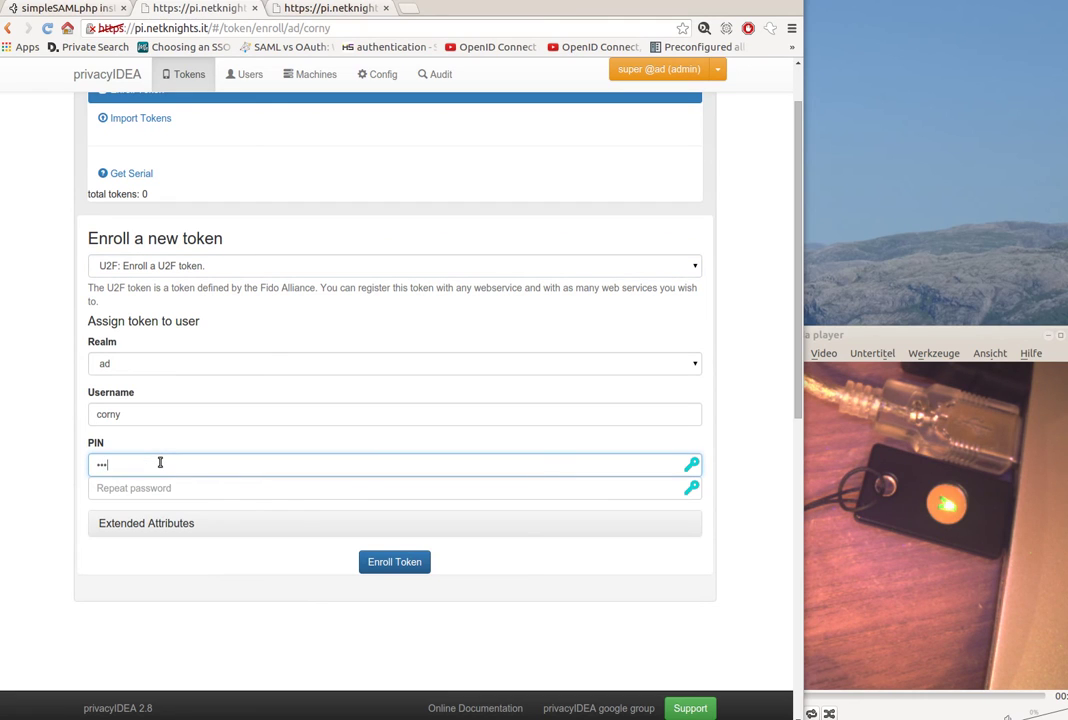
key("Tab")
type("123")
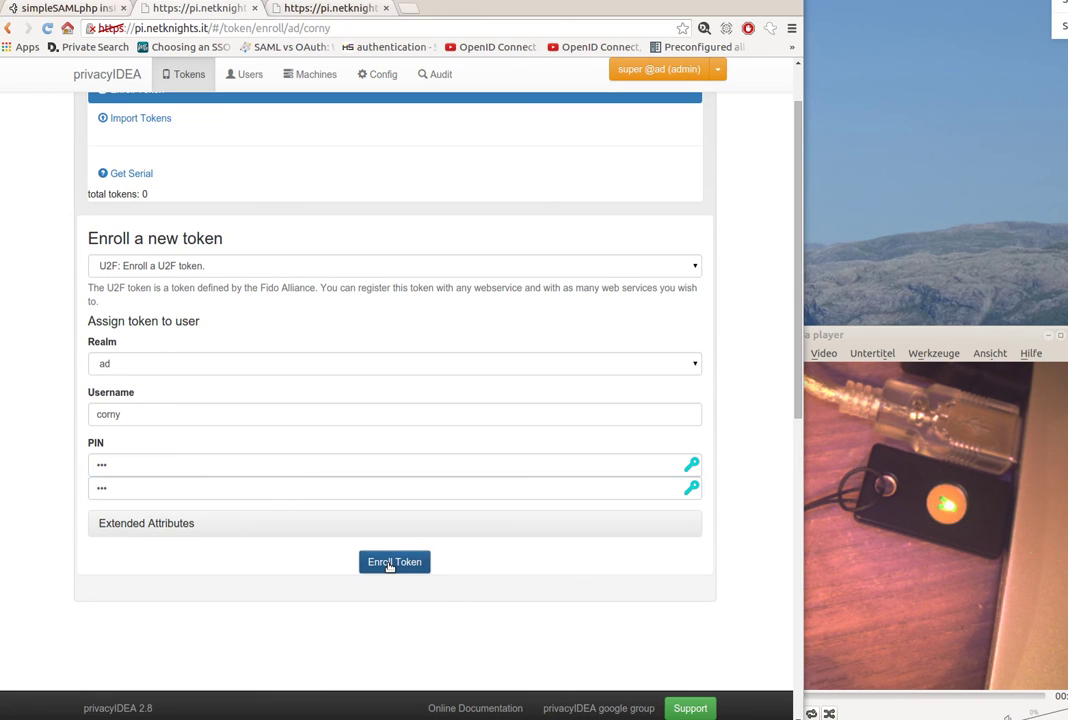
- Enroll the U2F token for corny, registering it as U2F0000AA14
left_click(390, 563)
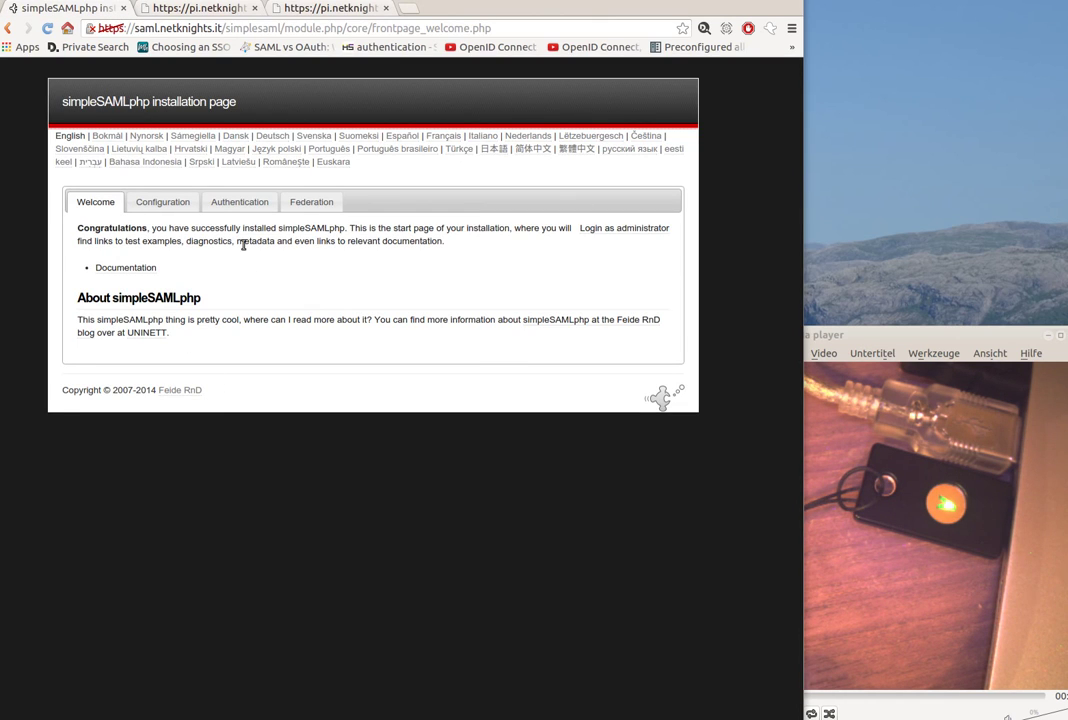
- Open the example-privacyidea source under Authentication > Test configured authentication sources
left_click(252, 203)
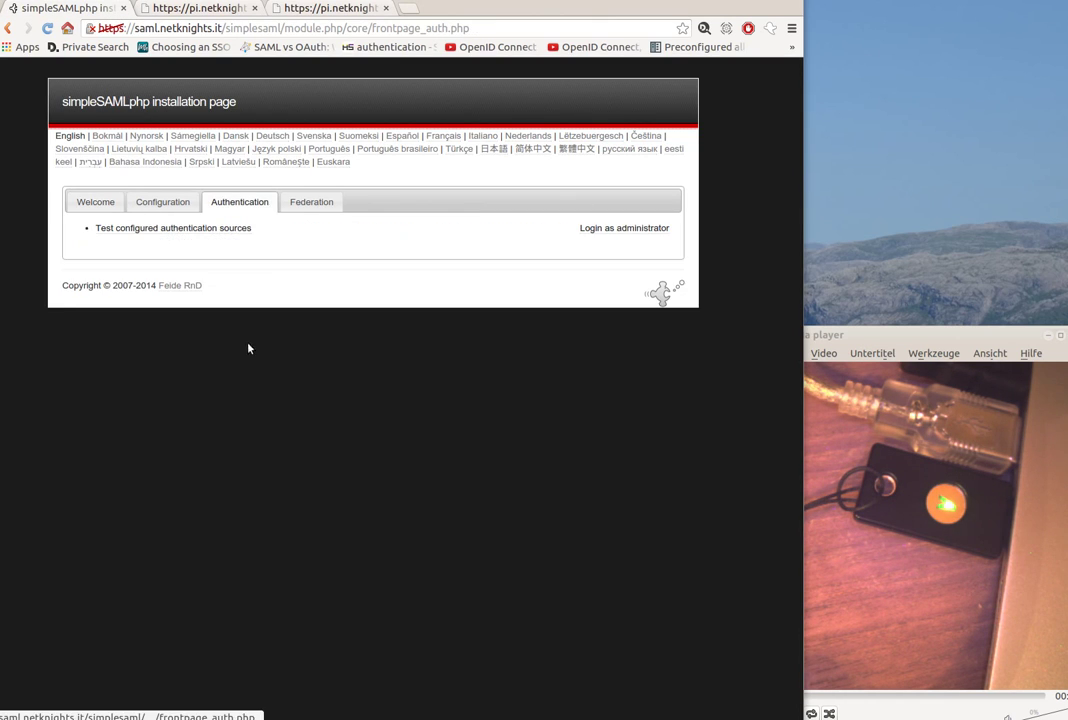
left_click(222, 230)
left_click(158, 280)
- Log in as corny with the account password, reaching the U2F confirmation step
type("ci")
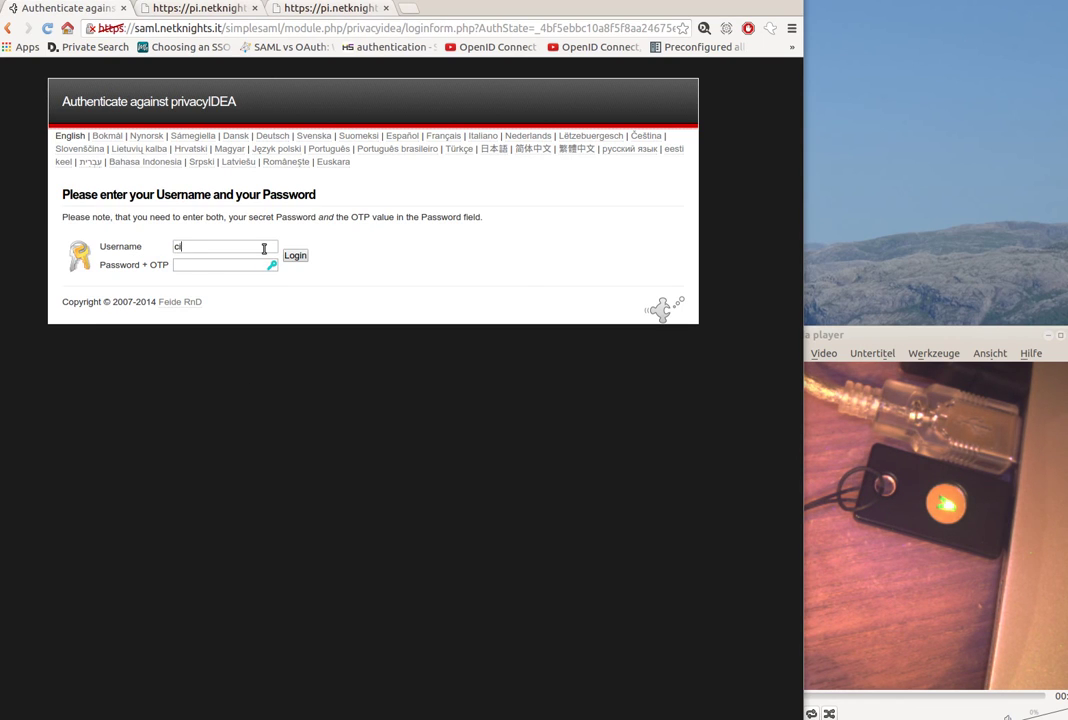
key("BackSpace")
key("BackSpace")
type("corny")
key("Tab")
type("tes")
left_click(294, 257)
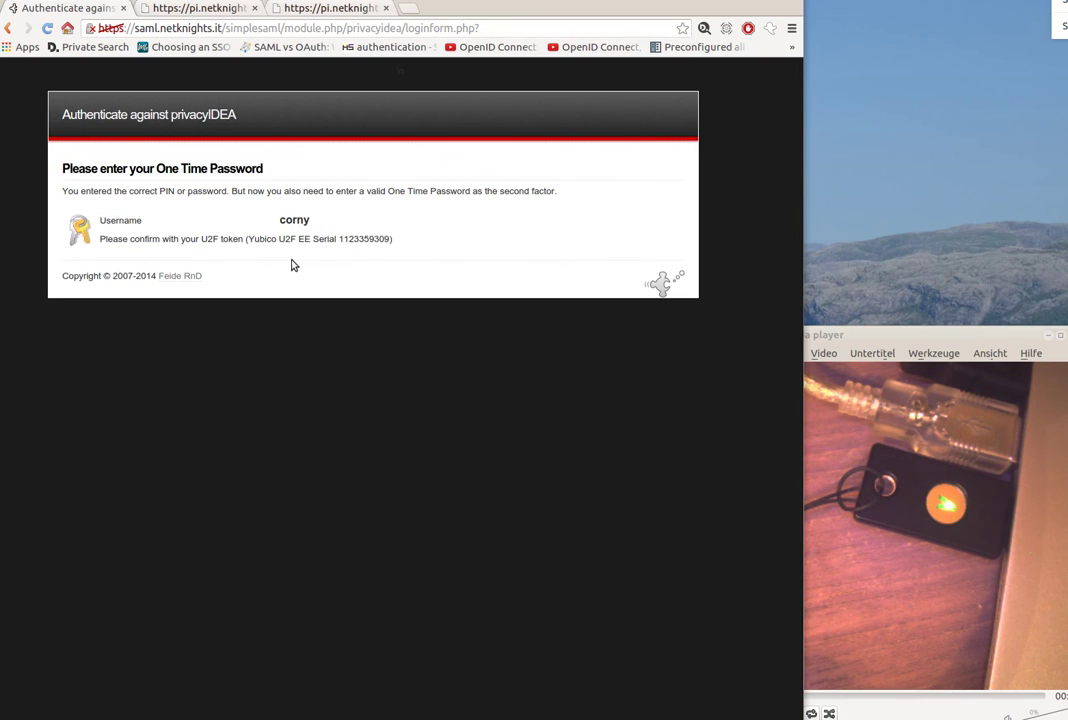